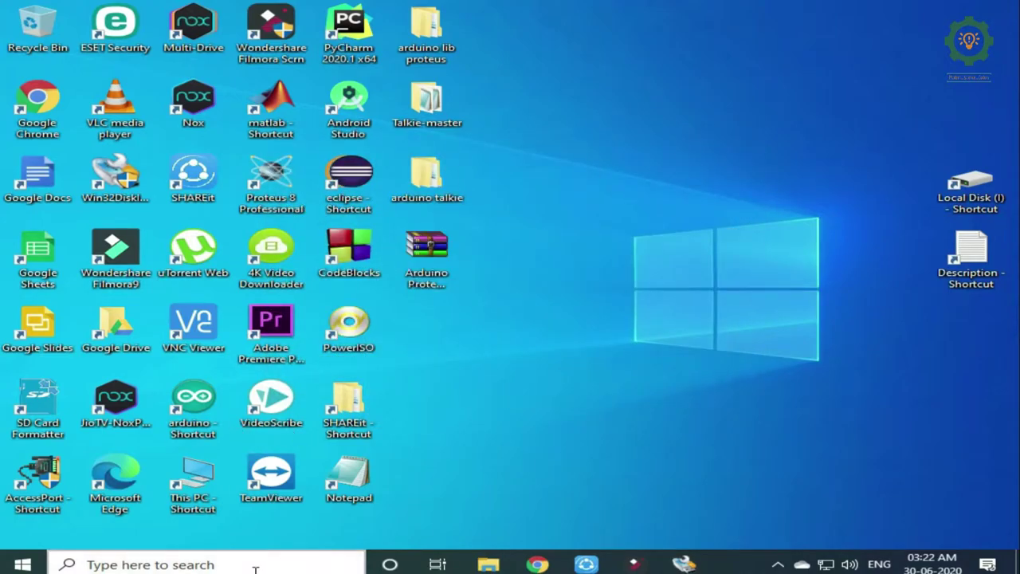
- Find the boot (K:) drive among the devices and drives of This PC in File Explorer
{"action": "left_click", "coordinate": [489, 564]}
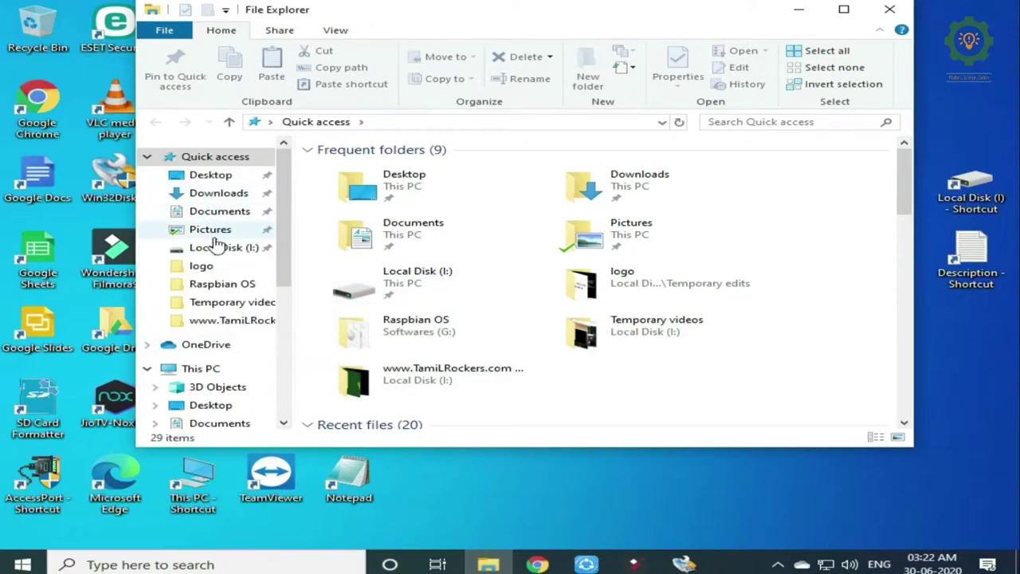
{"action": "left_click", "coordinate": [241, 368]}
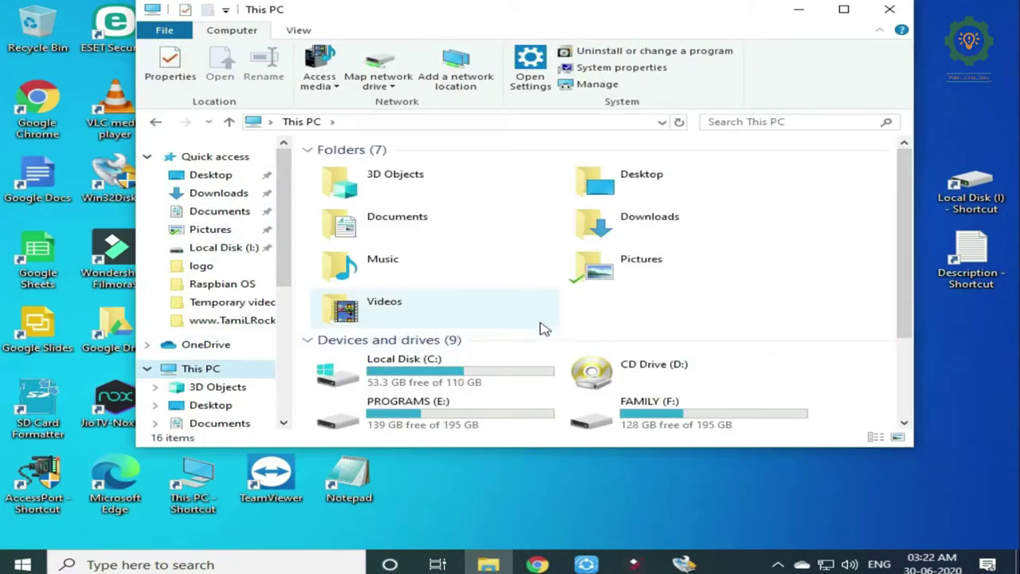
{"action": "scroll", "coordinate": [541, 329], "scroll_direction": "down", "scroll_amount": 3}
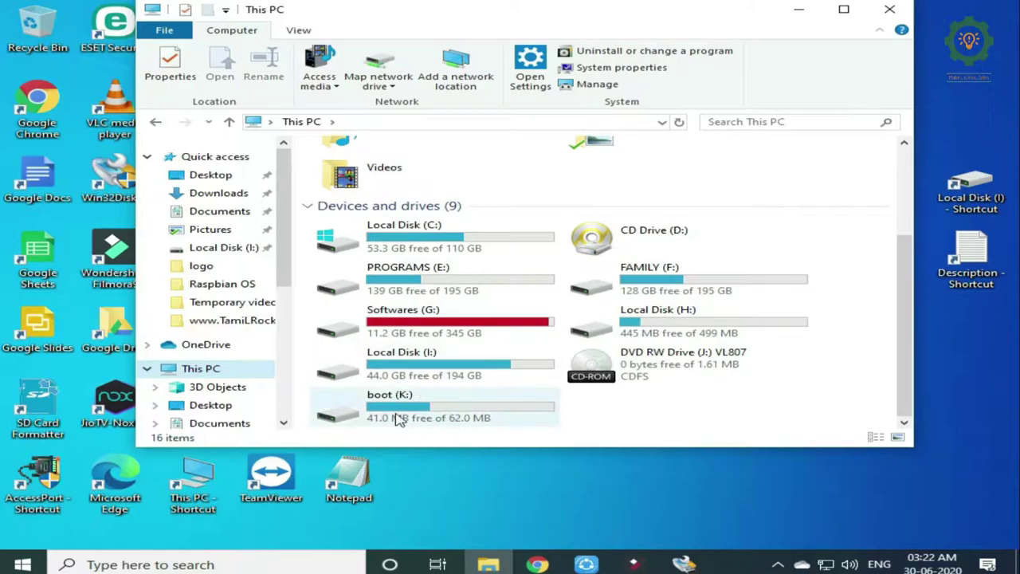
{"action": "left_click", "coordinate": [431, 428]}
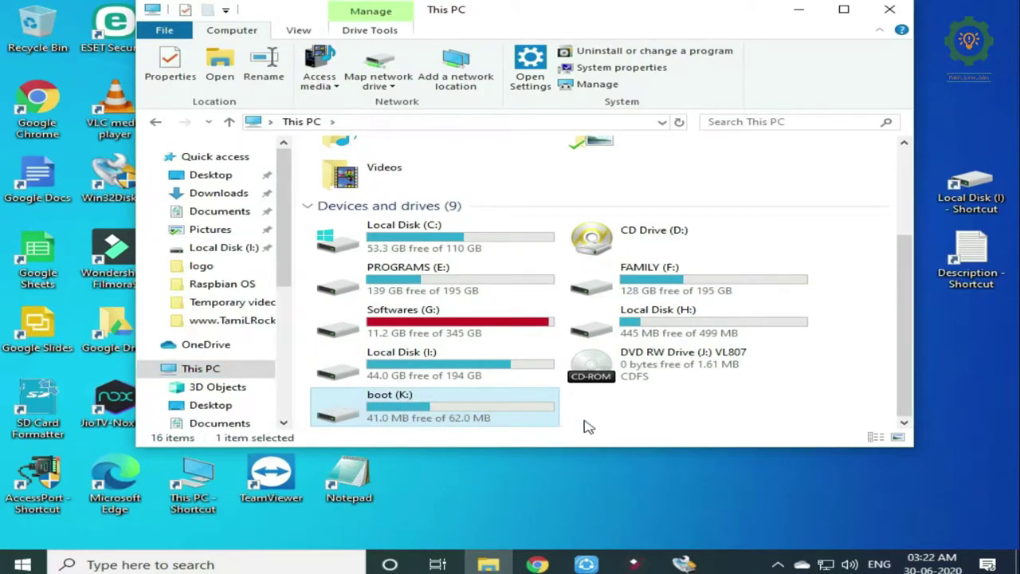
{"action": "left_click", "coordinate": [891, 10]}
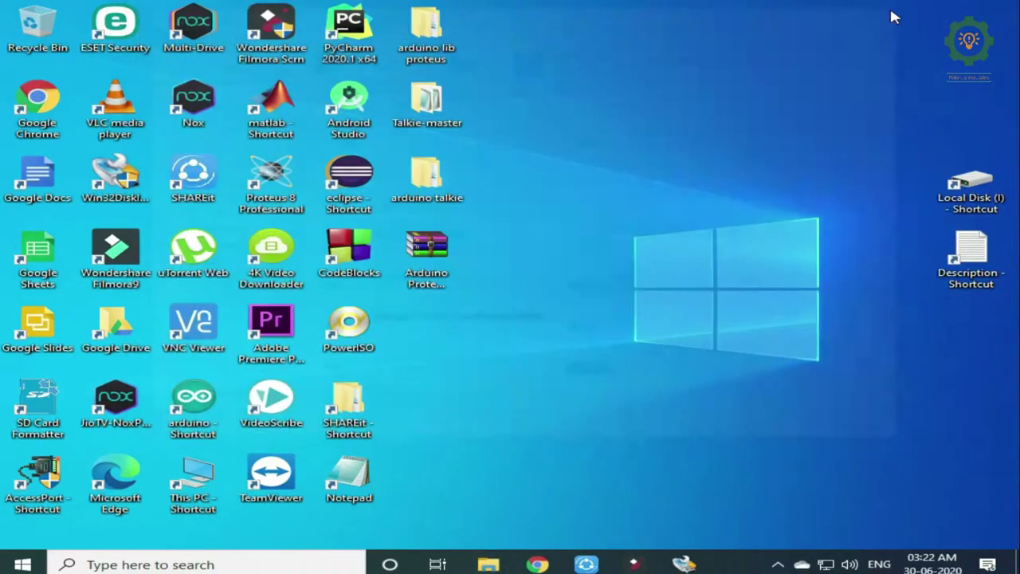
- Switch to Win32 Disk Imager
{"action": "left_click", "coordinate": [684, 564]}
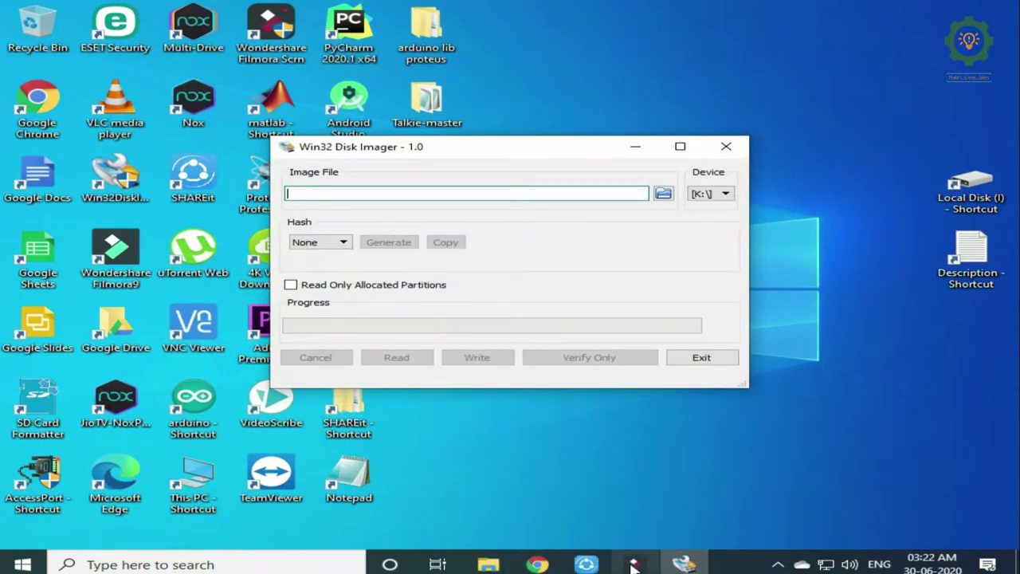
{"action": "left_click", "coordinate": [663, 195]}
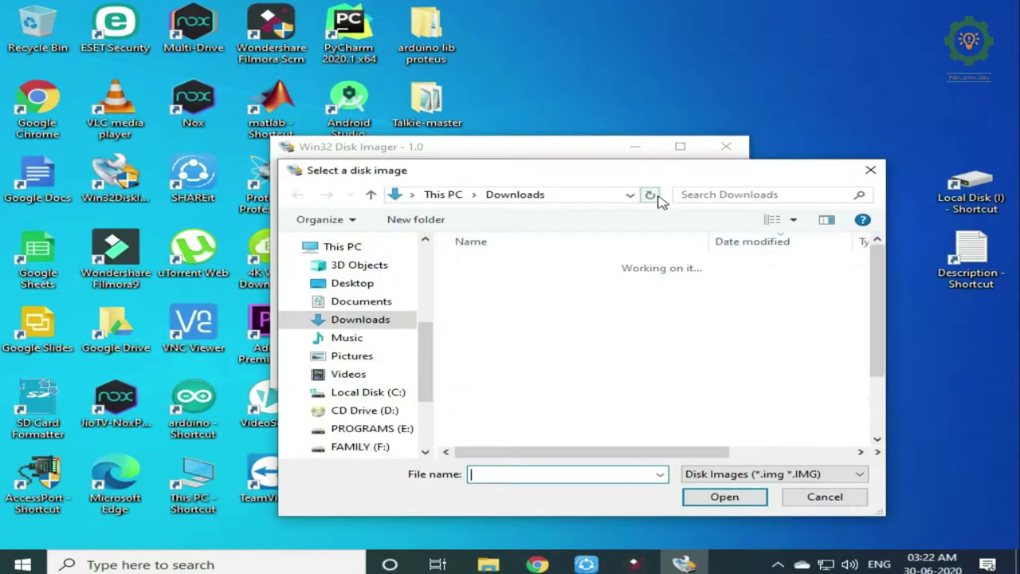
{"action": "scroll", "coordinate": [351, 364], "scroll_direction": "down", "scroll_amount": 3}
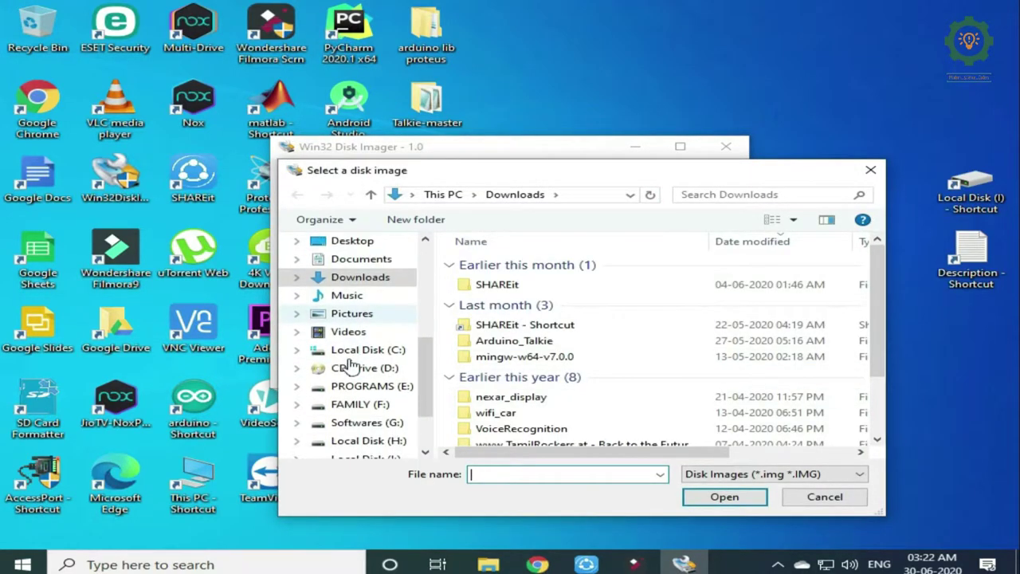
{"action": "scroll", "coordinate": [352, 364], "scroll_direction": "down", "scroll_amount": 1}
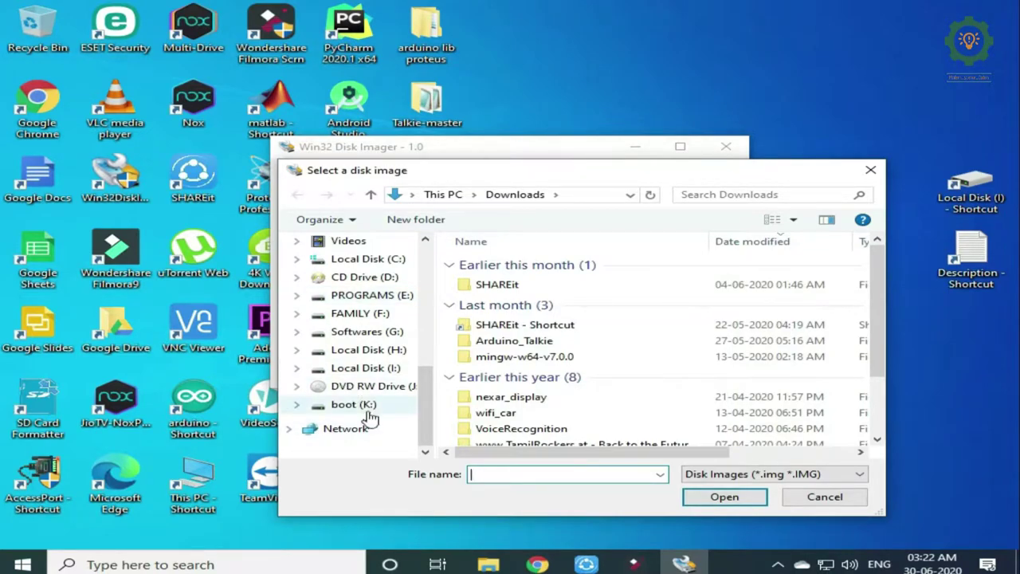
{"action": "left_click", "coordinate": [367, 405]}
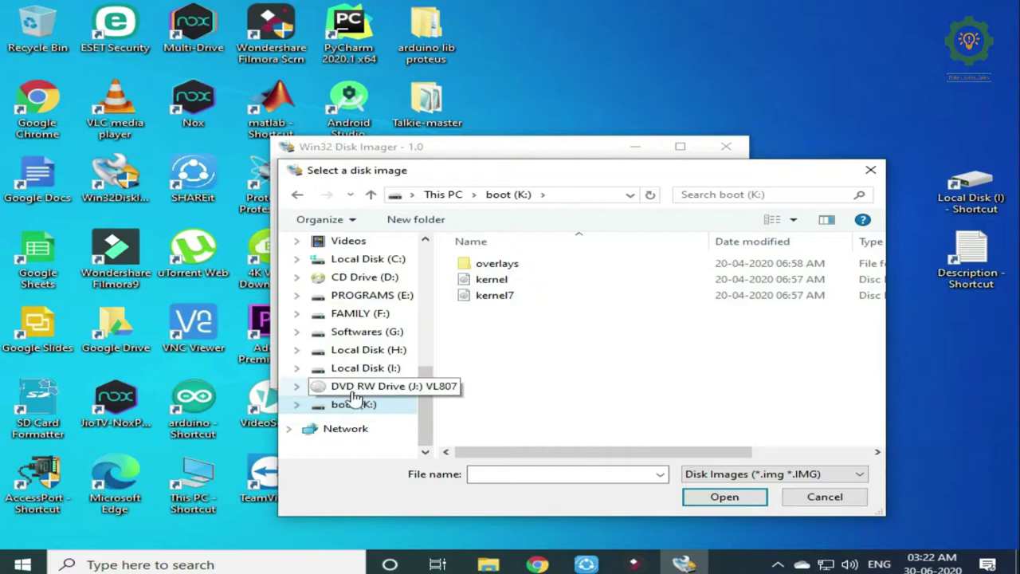
{"action": "left_click", "coordinate": [871, 172]}
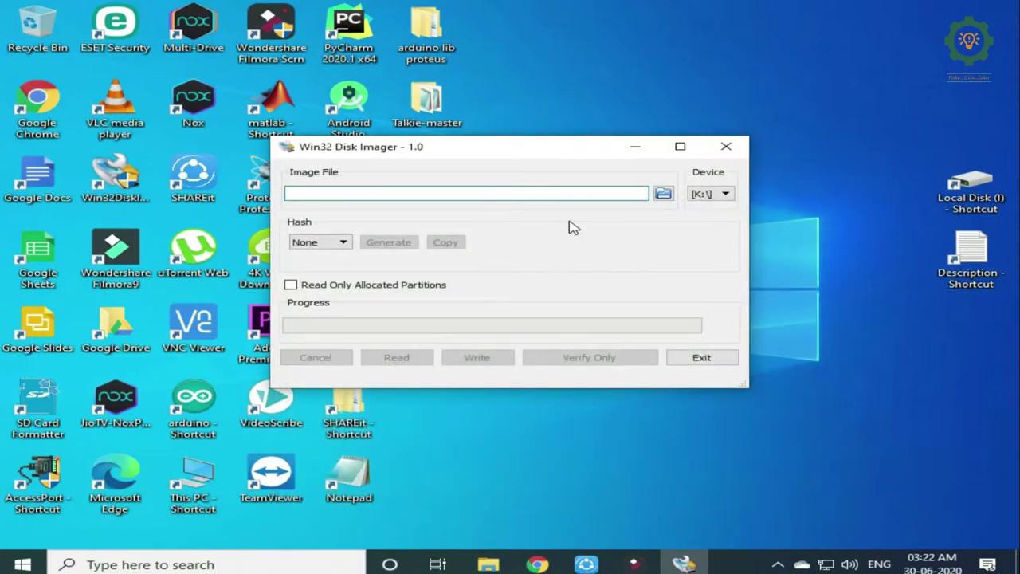
- Create a folder named Raspi on the PROGRAMS (E:) drive from the disk image selection dialog and open it
{"action": "left_click", "coordinate": [664, 193]}
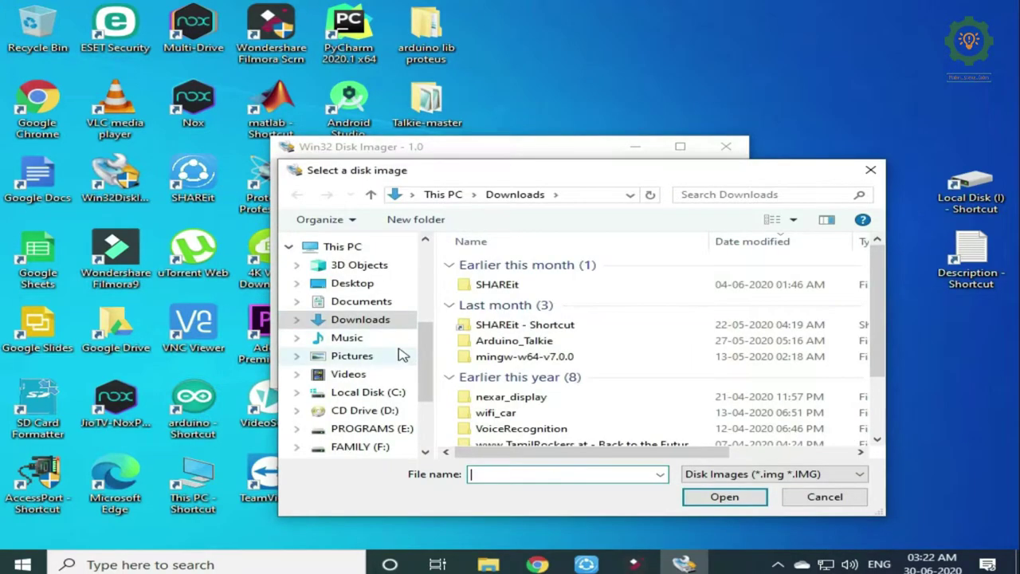
{"action": "scroll", "coordinate": [399, 353], "scroll_direction": "down", "scroll_amount": 2}
{"action": "left_click", "coordinate": [372, 330]}
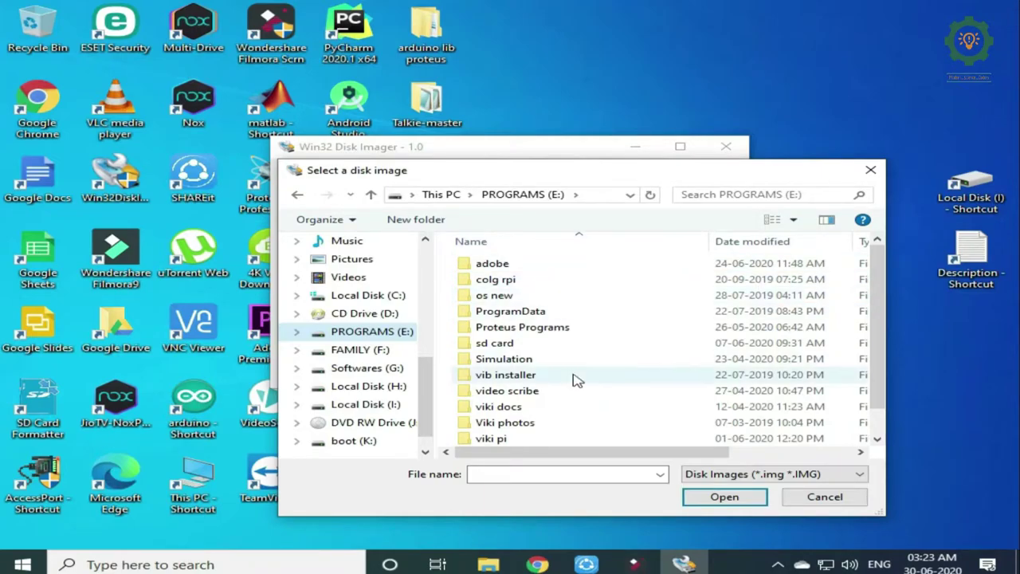
{"action": "right_click", "coordinate": [625, 296]}
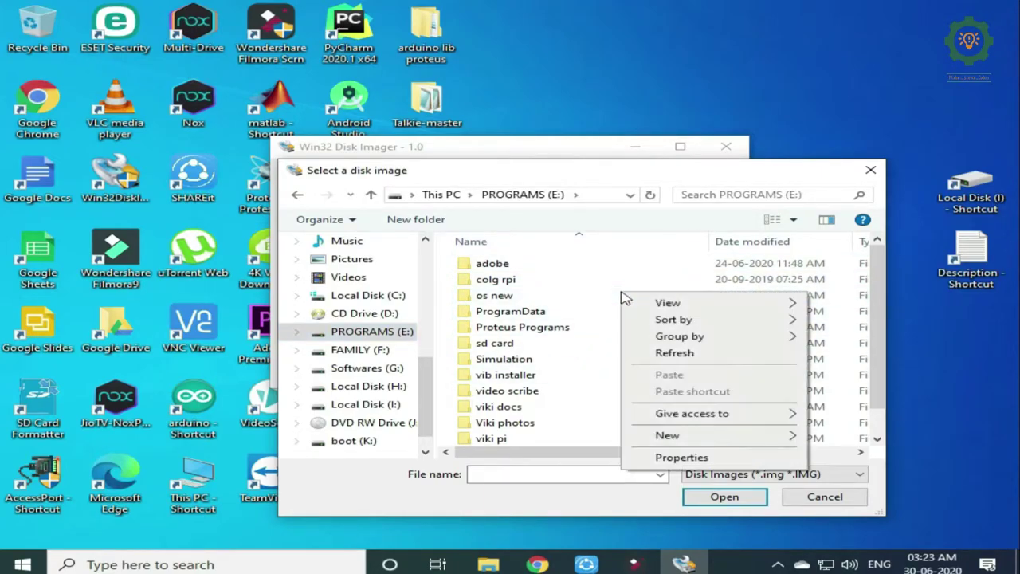
{"action": "mouse_move", "coordinate": [682, 438]}
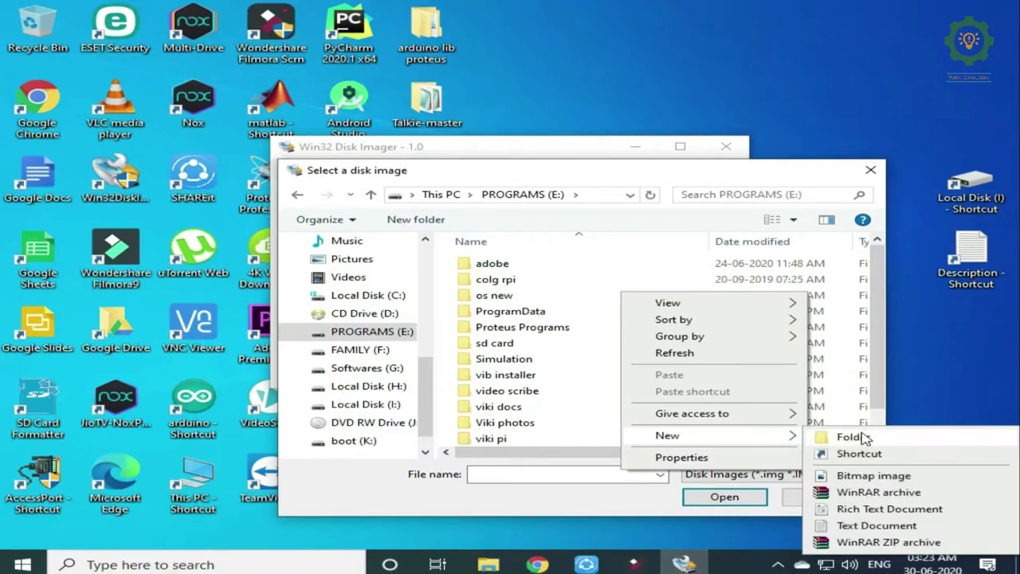
{"action": "left_click", "coordinate": [859, 436]}
{"action": "key", "text": "BackSpace"}
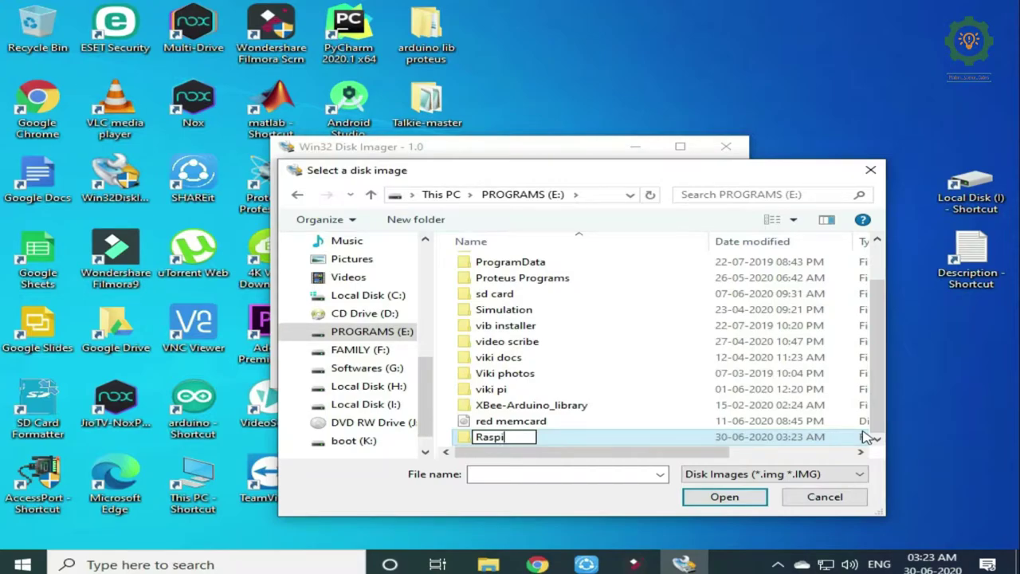
{"action": "key", "text": "Return"}
{"action": "double_click", "coordinate": [595, 440]}
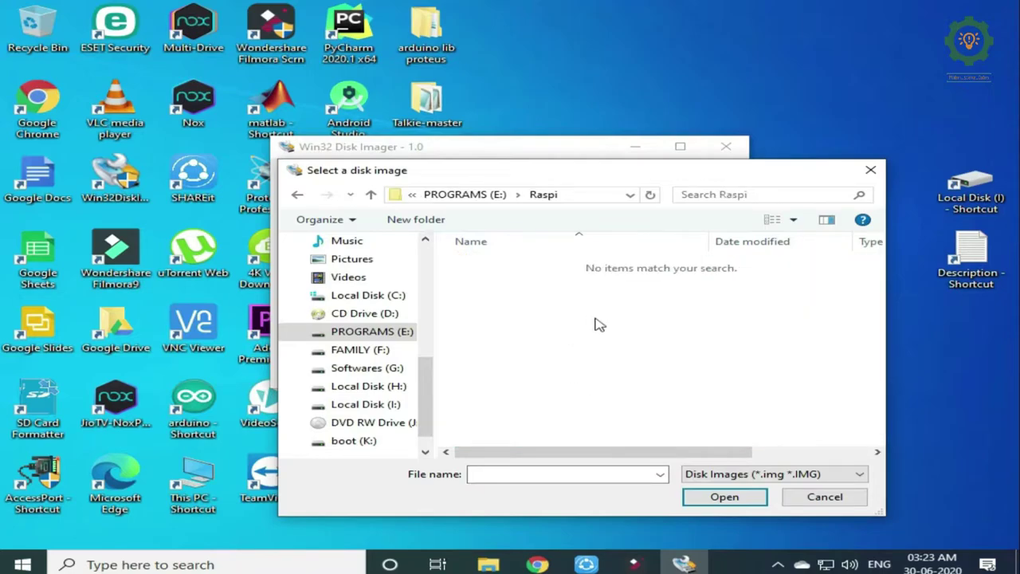
- Set new os.img in the Raspi folder as the image file and read the K: card into it
{"action": "left_click", "coordinate": [520, 474]}
{"action": "left_click", "coordinate": [704, 495]}
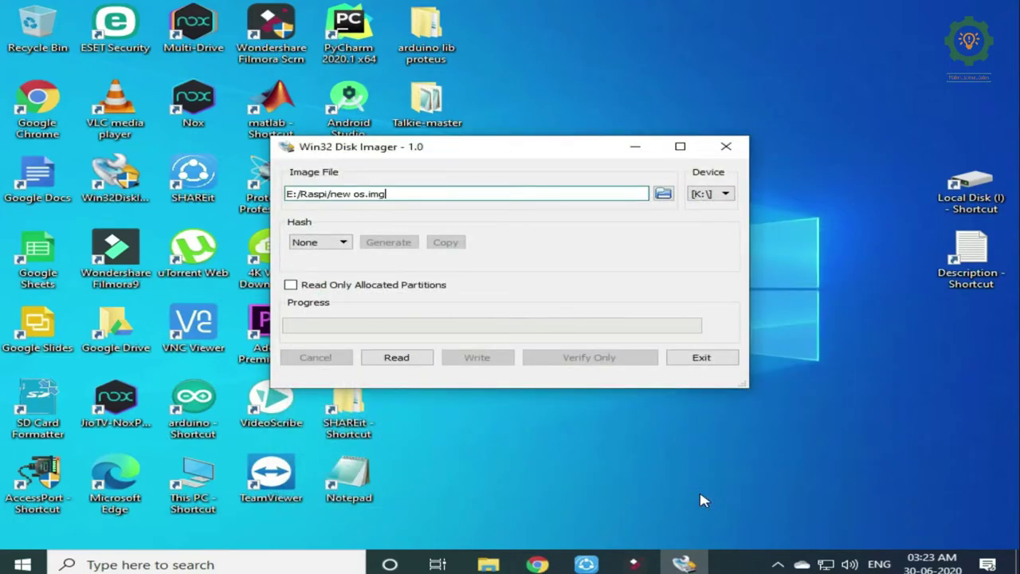
{"action": "left_click", "coordinate": [397, 357]}
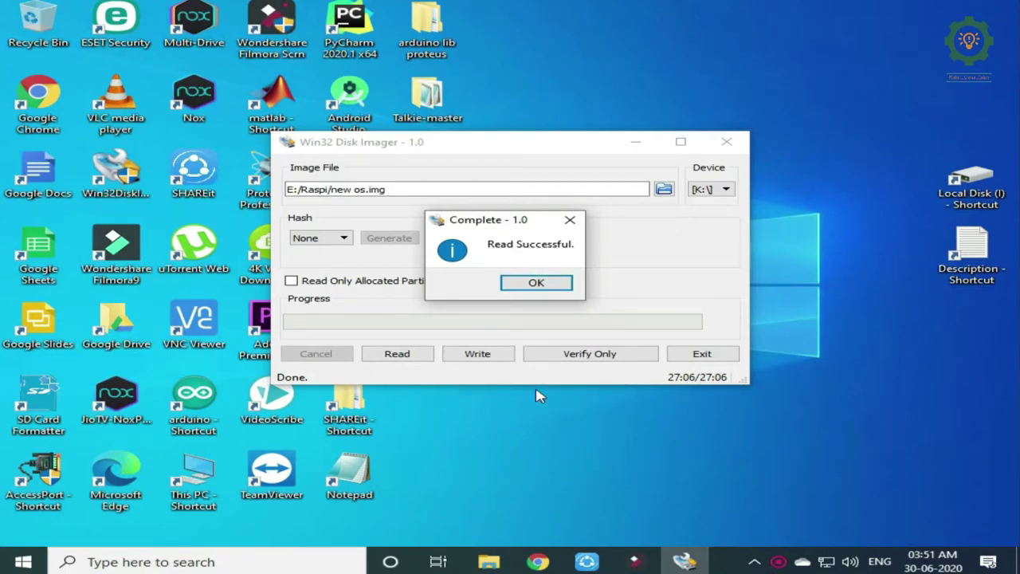
{"action": "left_click", "coordinate": [536, 284]}
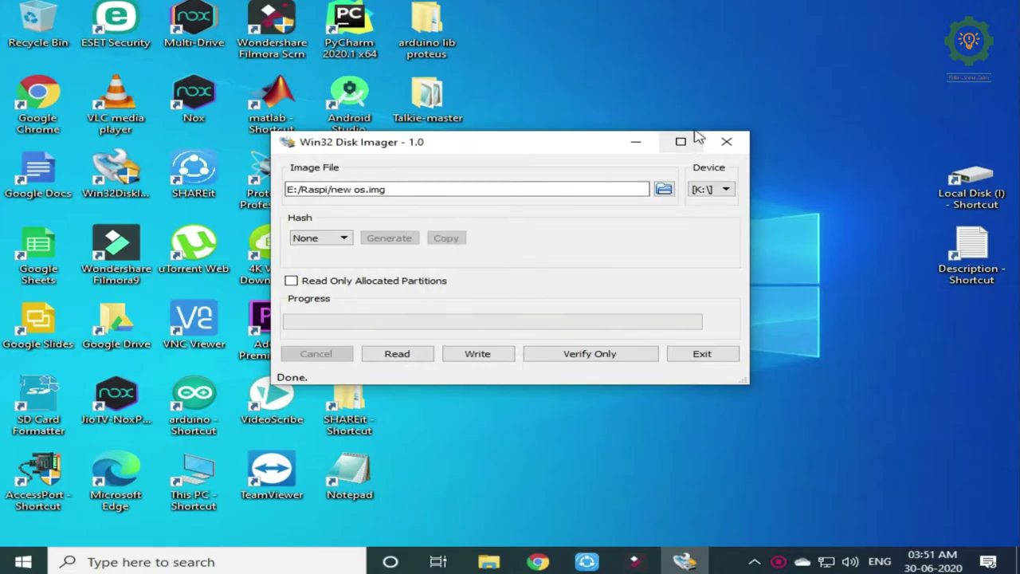
{"action": "left_click", "coordinate": [726, 142]}
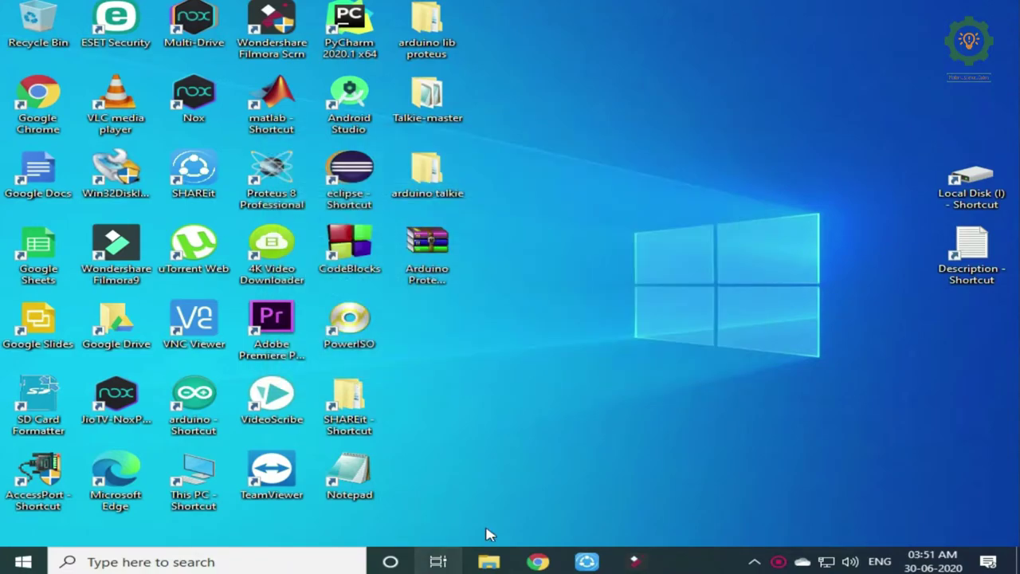
- Locate the new os image file in the Raspi folder on PROGRAMS (E:) using File Explorer
{"action": "left_click", "coordinate": [493, 561]}
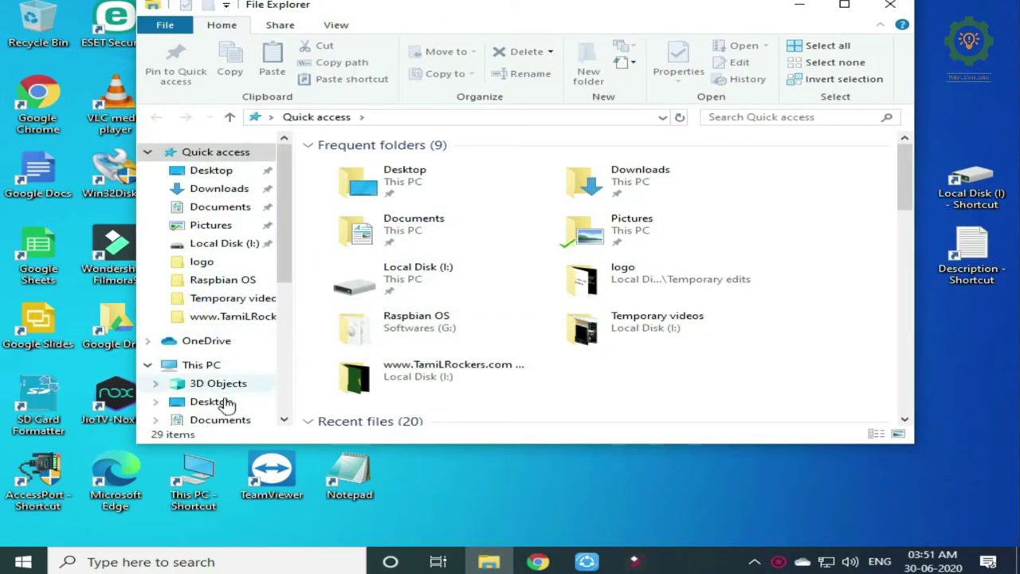
{"action": "scroll", "coordinate": [224, 406], "scroll_direction": "down", "scroll_amount": 2}
{"action": "scroll", "coordinate": [227, 407], "scroll_direction": "down", "scroll_amount": 3}
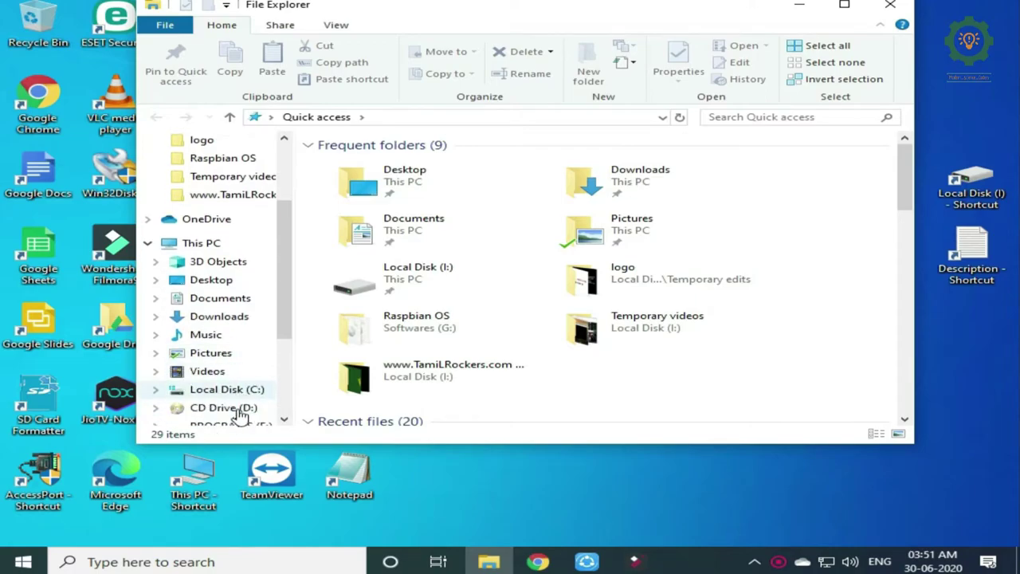
{"action": "left_click", "coordinate": [231, 372]}
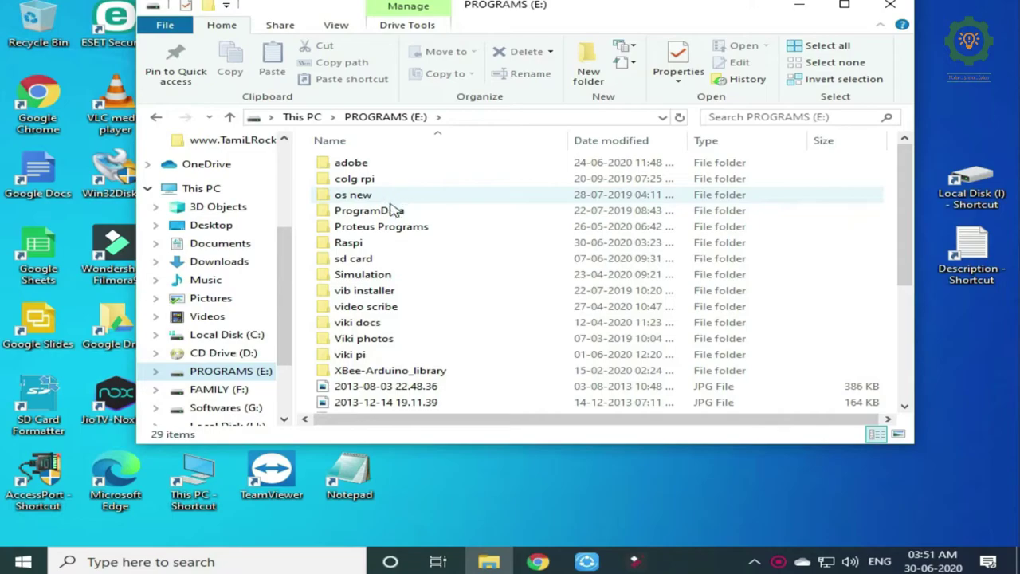
{"action": "double_click", "coordinate": [392, 246]}
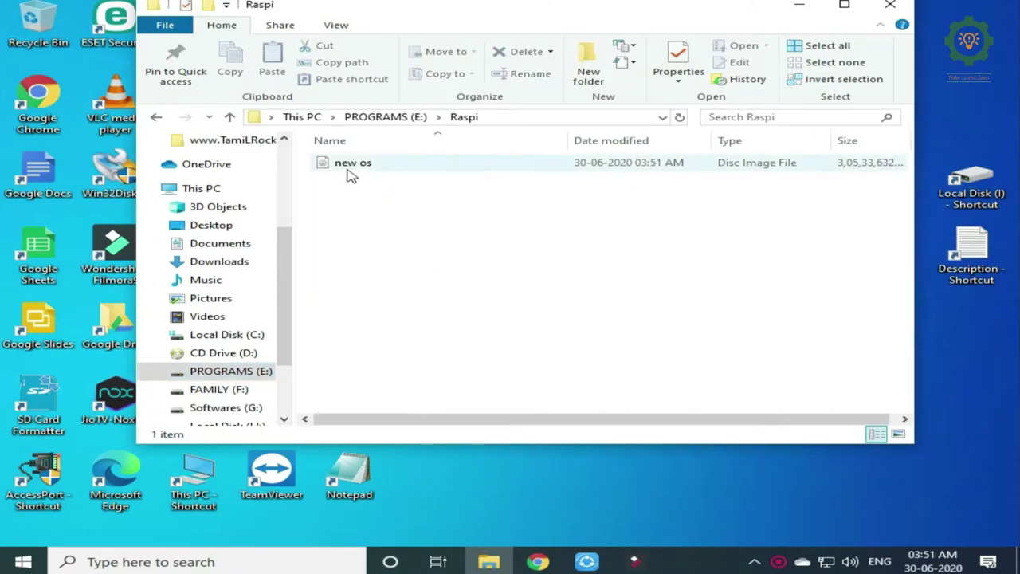
{"action": "left_click", "coordinate": [388, 169]}
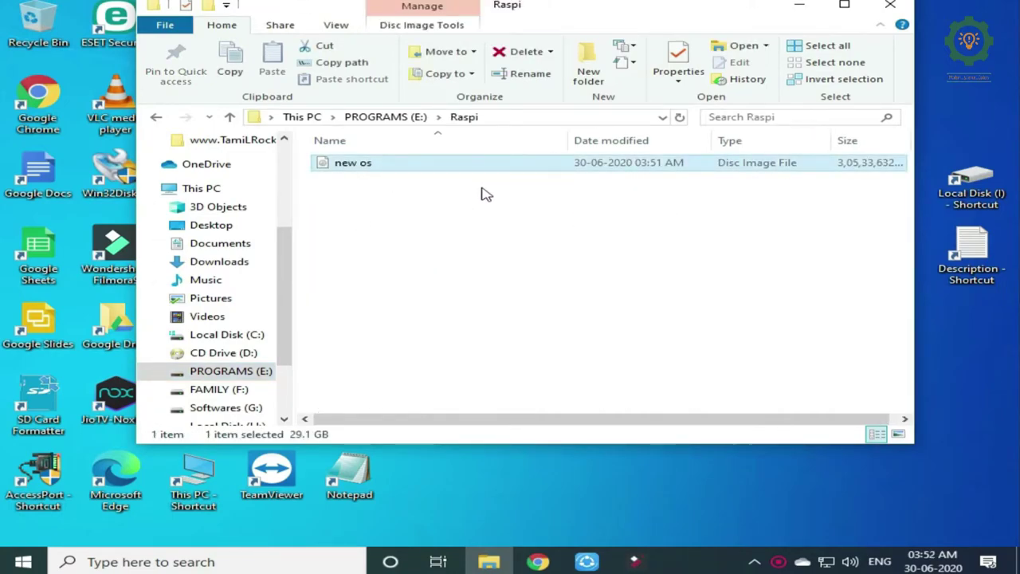
- Examine the size, creation date and attributes in the detailed properties of the new os image file
{"action": "right_click", "coordinate": [704, 162]}
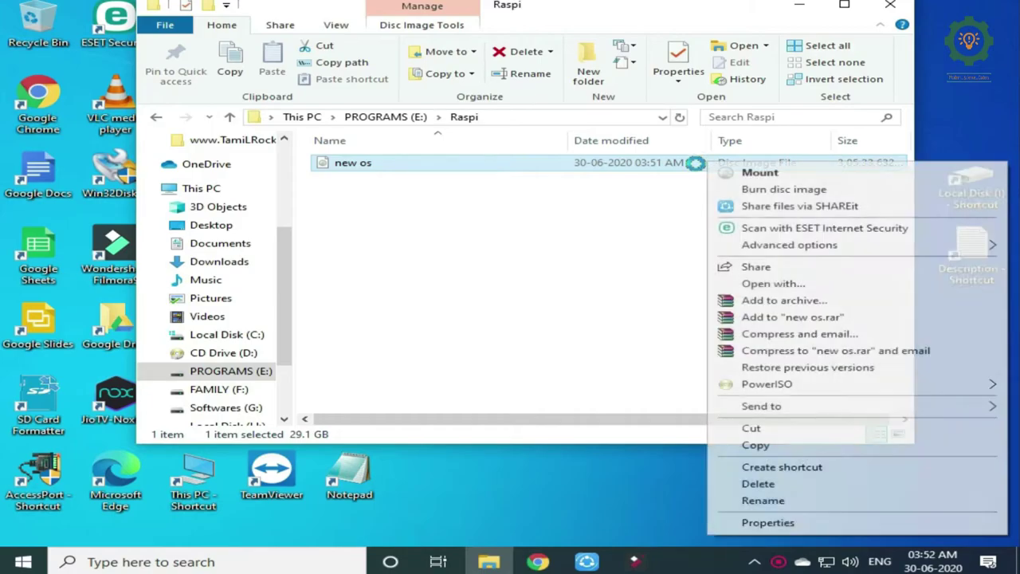
{"action": "left_click", "coordinate": [765, 523]}
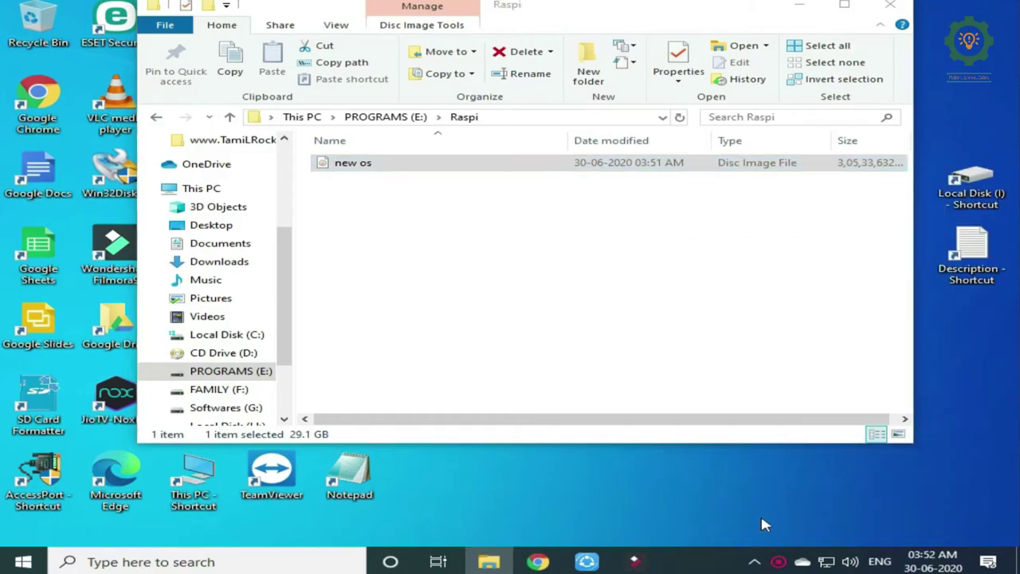
{"action": "left_click", "coordinate": [782, 192]}
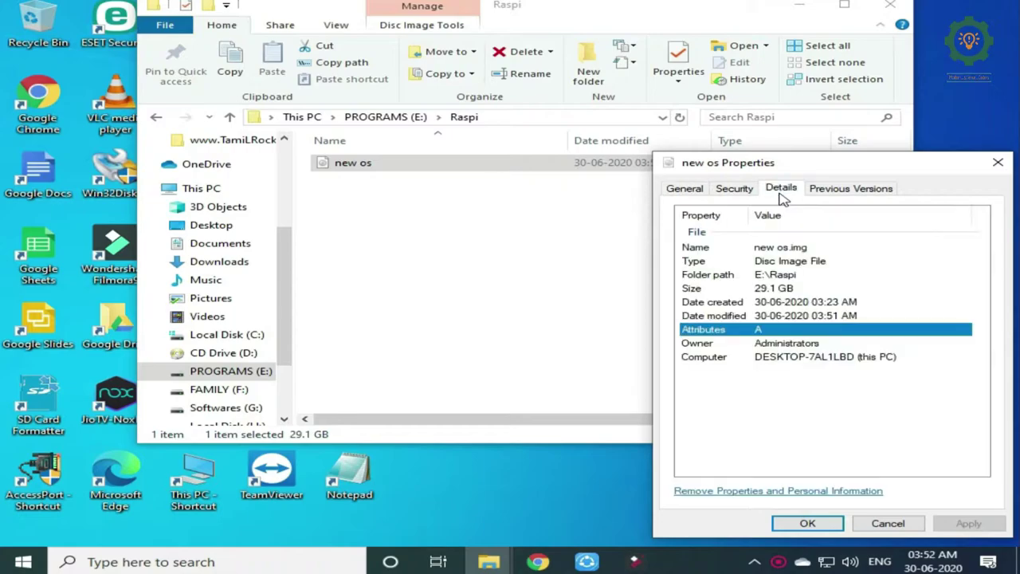
{"action": "left_click", "coordinate": [763, 290]}
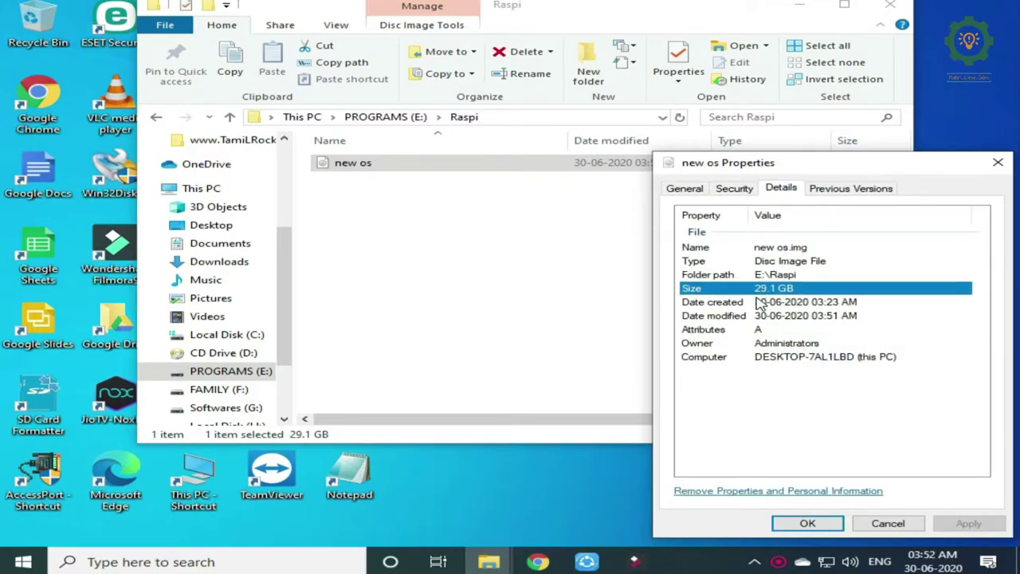
{"action": "left_click", "coordinate": [759, 303]}
{"action": "left_click", "coordinate": [770, 330]}
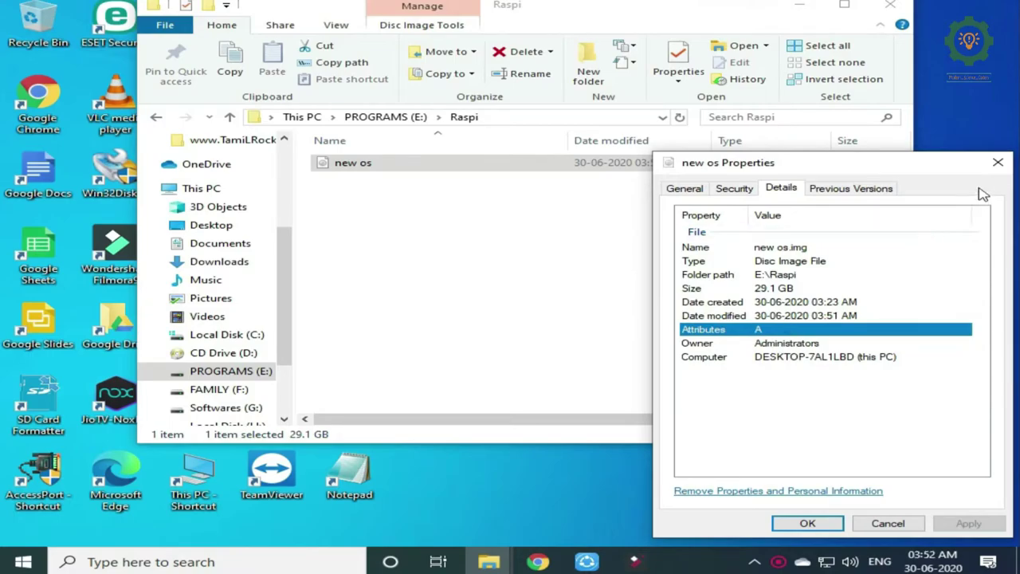
{"action": "left_click", "coordinate": [998, 164]}
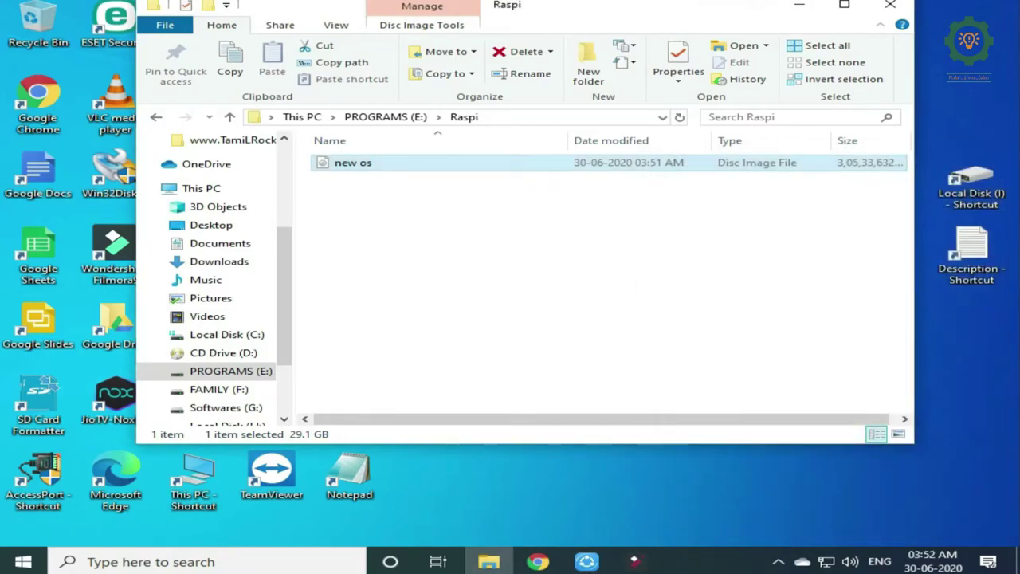
{"action": "left_click", "coordinate": [891, 6]}
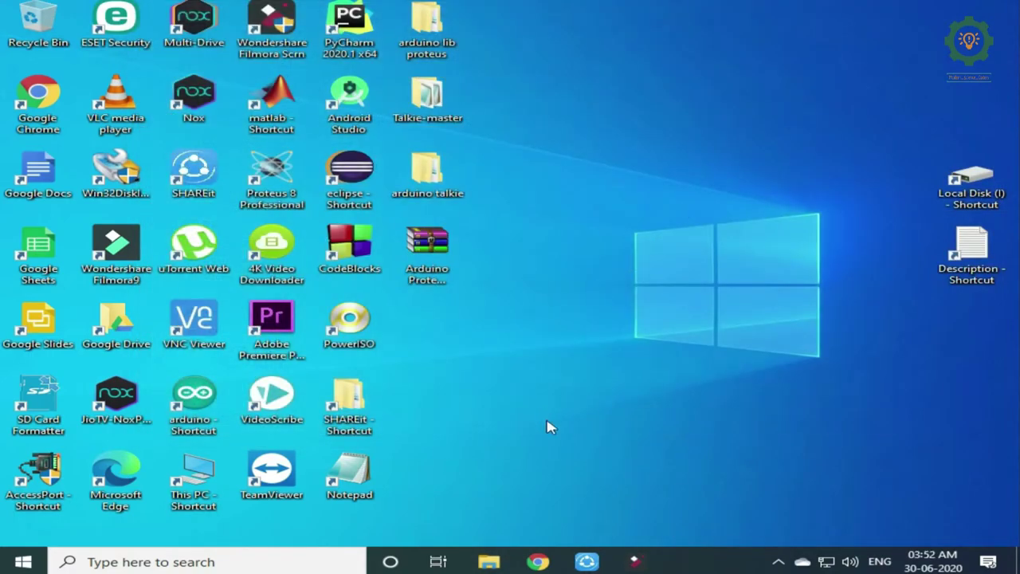
{"action": "left_click", "coordinate": [134, 566]}
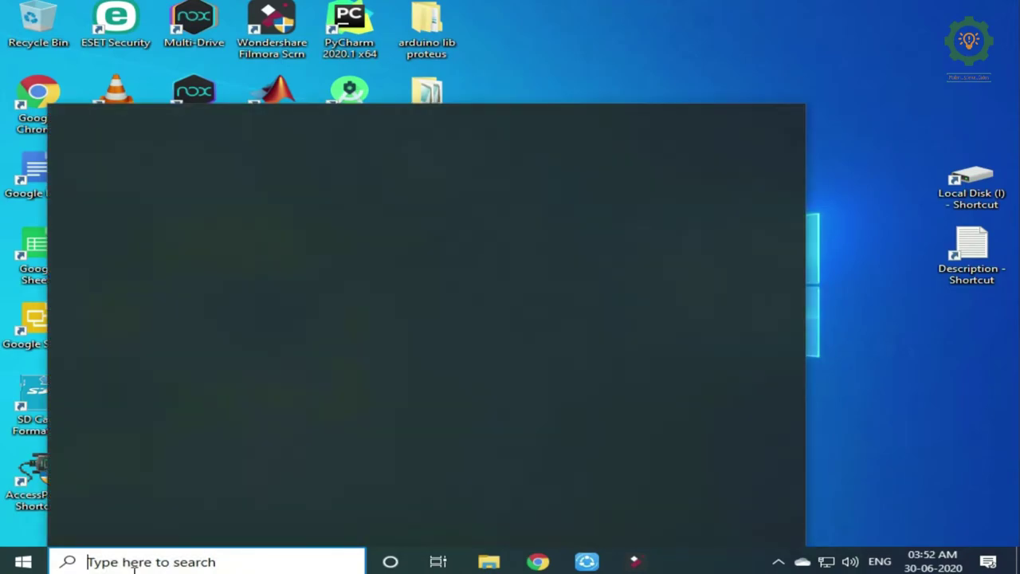
{"action": "type", "text": "sd"}
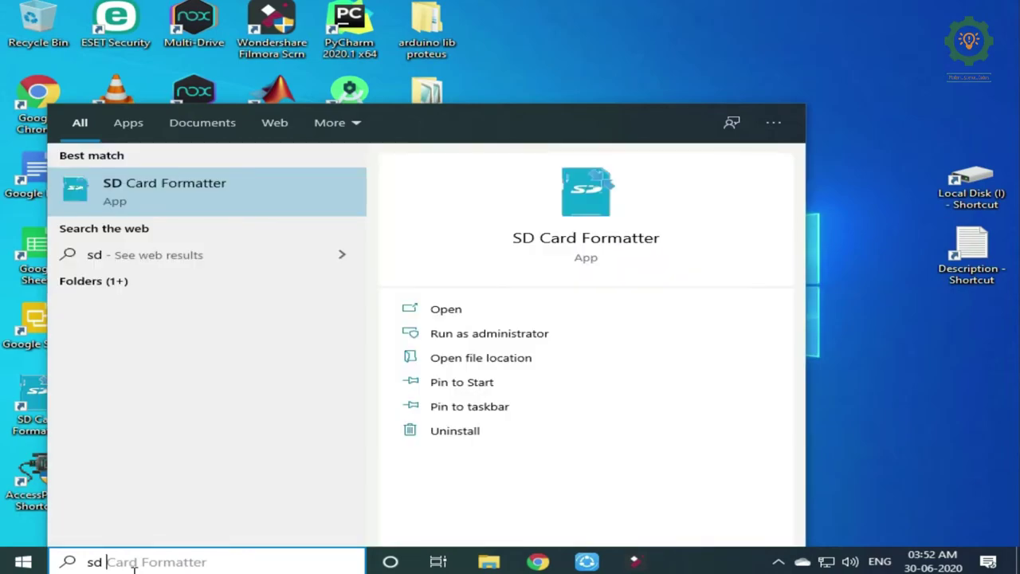
{"action": "type", "text": " card"}
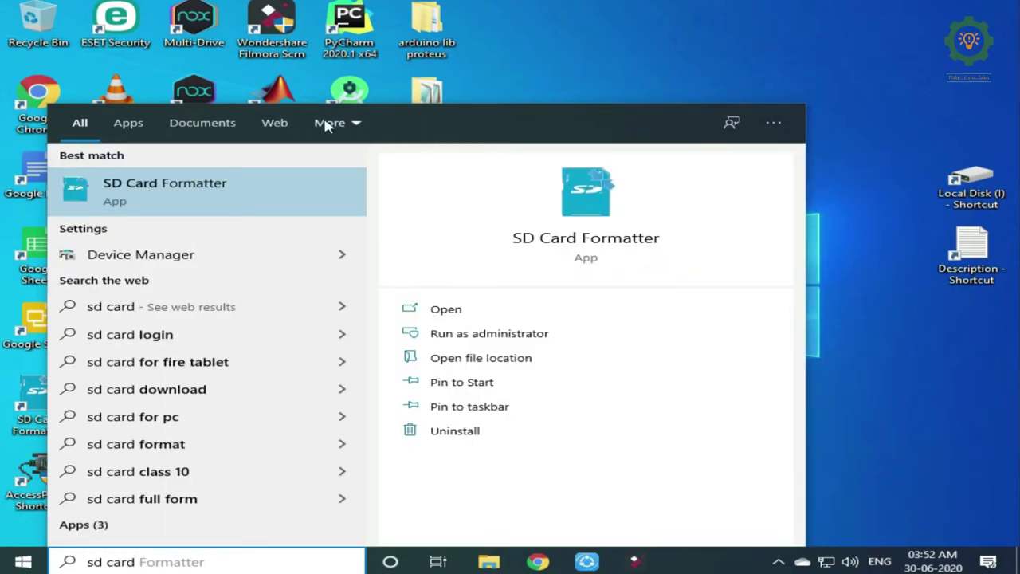
{"action": "left_click", "coordinate": [599, 73]}
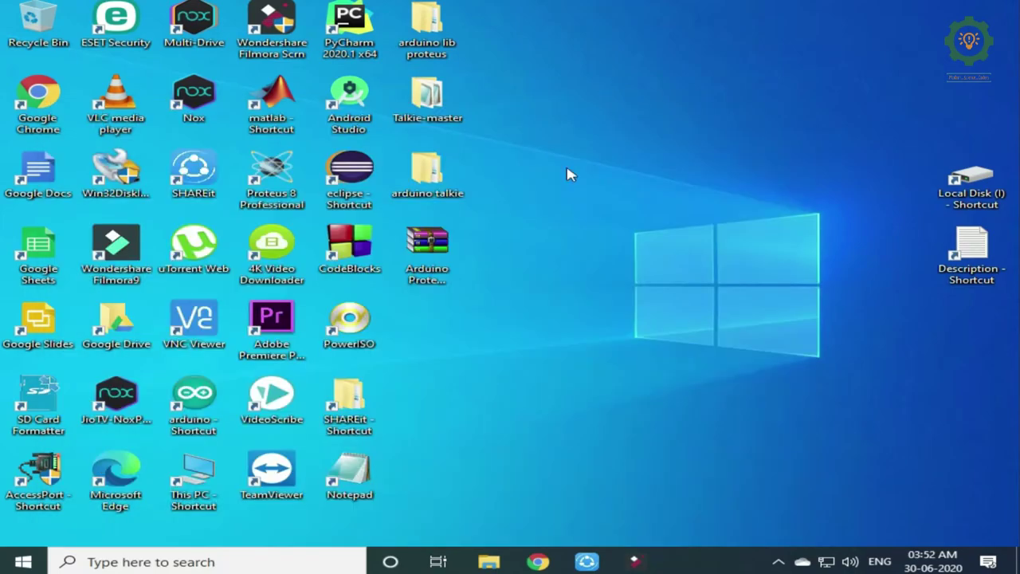
- Check the boot (K:) card among the drives of This PC in File Explorer and close the window
{"action": "left_click", "coordinate": [490, 562]}
{"action": "left_click", "coordinate": [244, 372]}
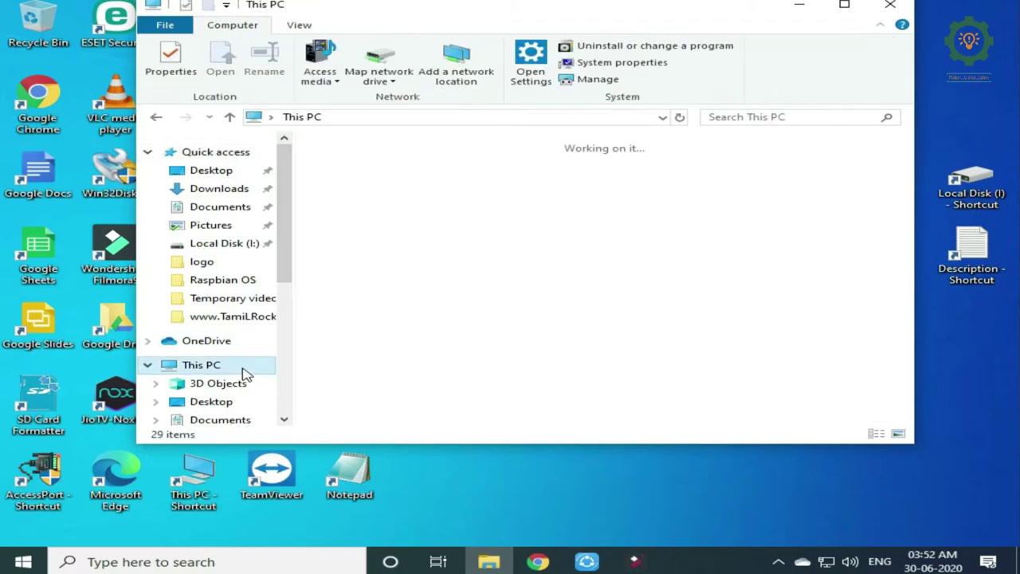
{"action": "scroll", "coordinate": [494, 335], "scroll_direction": "down", "scroll_amount": 3}
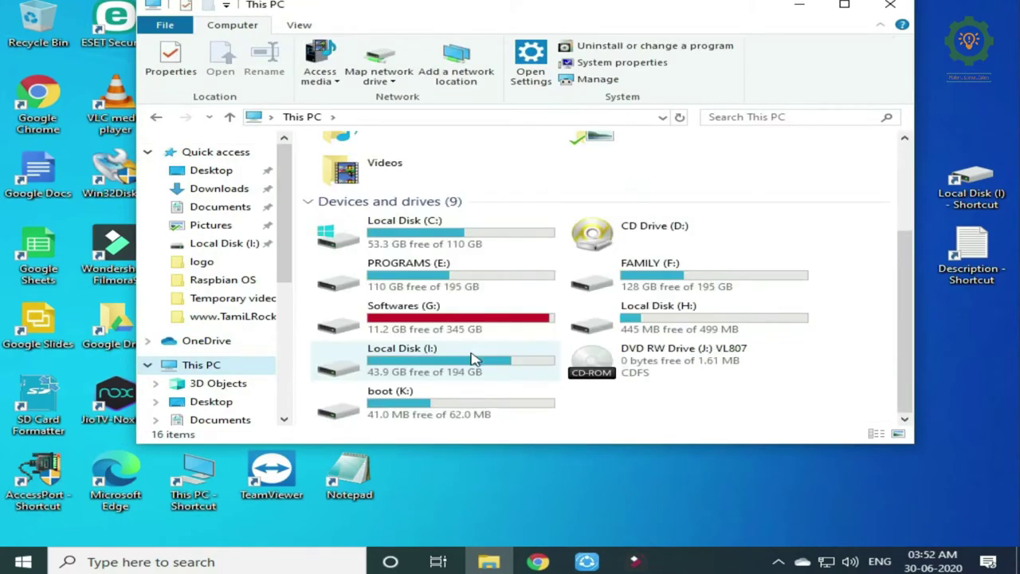
{"action": "left_click", "coordinate": [404, 394]}
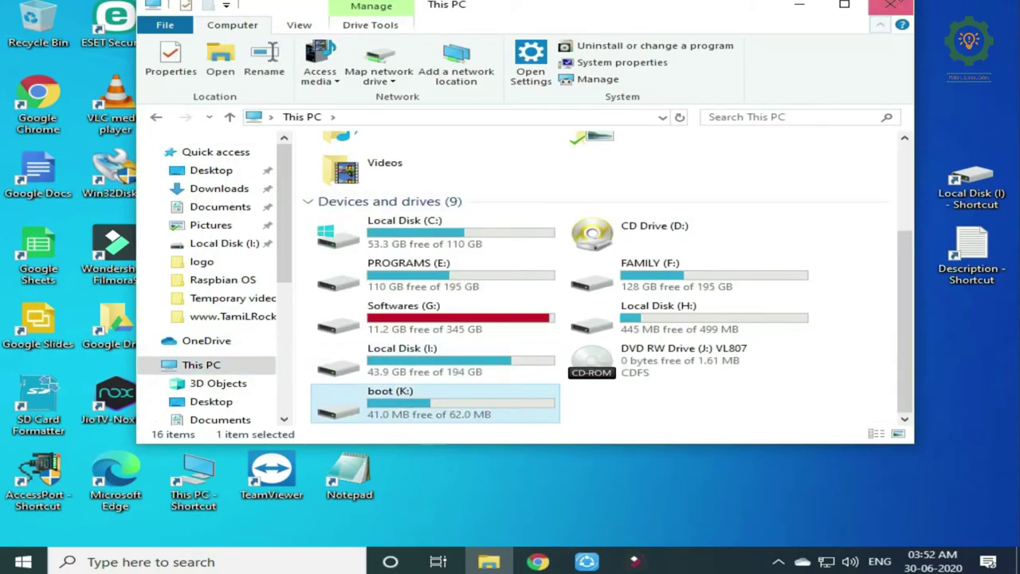
{"action": "left_click", "coordinate": [891, 7]}
- Open SD Card Formatter, quick format the K: card with the volume label BOOT, and close the formatter
{"action": "left_click", "coordinate": [143, 558]}
{"action": "type", "text": "sd"}
{"action": "left_click", "coordinate": [491, 315]}
{"action": "left_click", "coordinate": [660, 405]}
{"action": "left_click", "coordinate": [558, 332]}
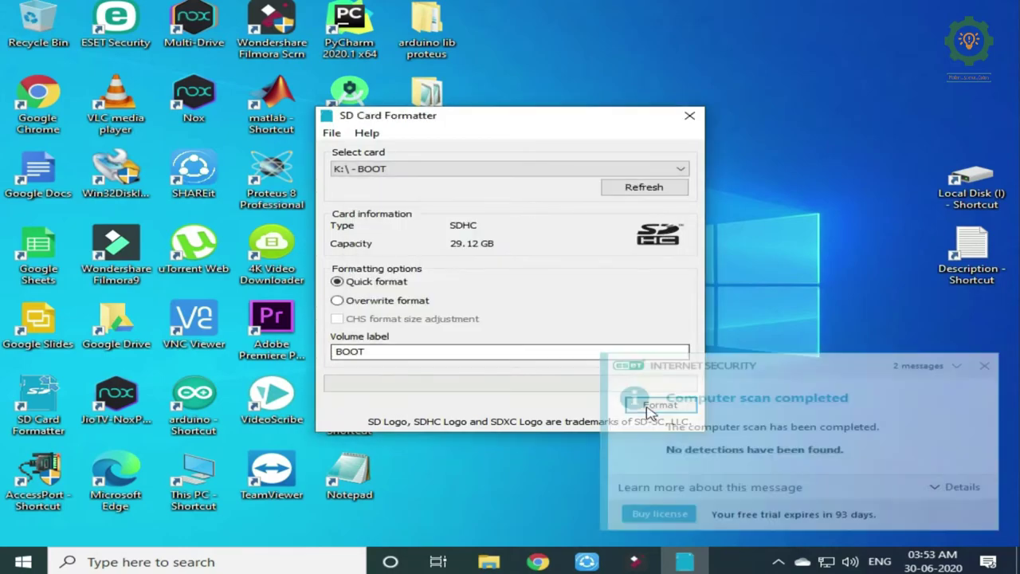
{"action": "left_click", "coordinate": [941, 365]}
{"action": "left_click", "coordinate": [660, 405]}
{"action": "left_click", "coordinate": [566, 346]}
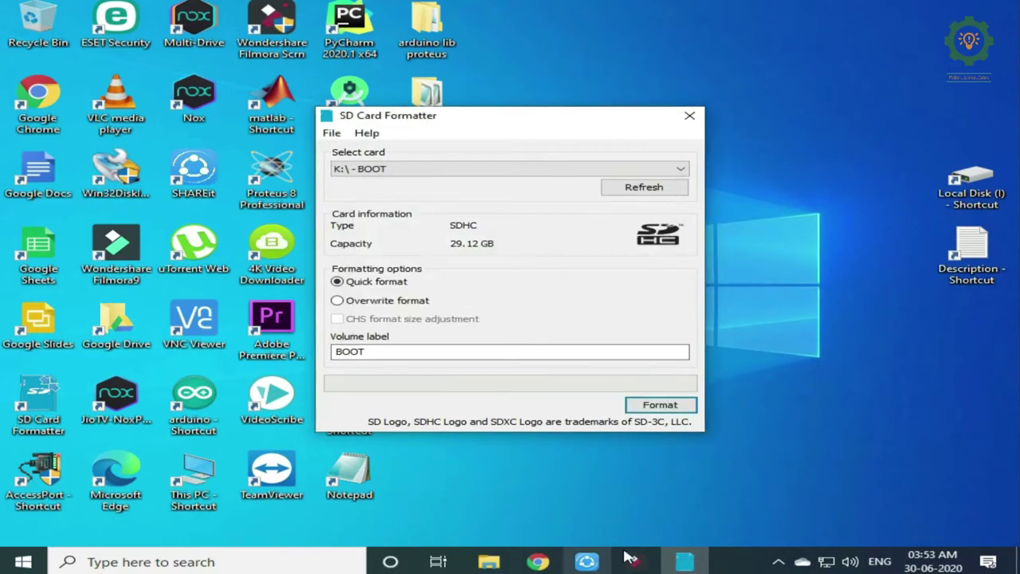
{"action": "left_click", "coordinate": [690, 115]}
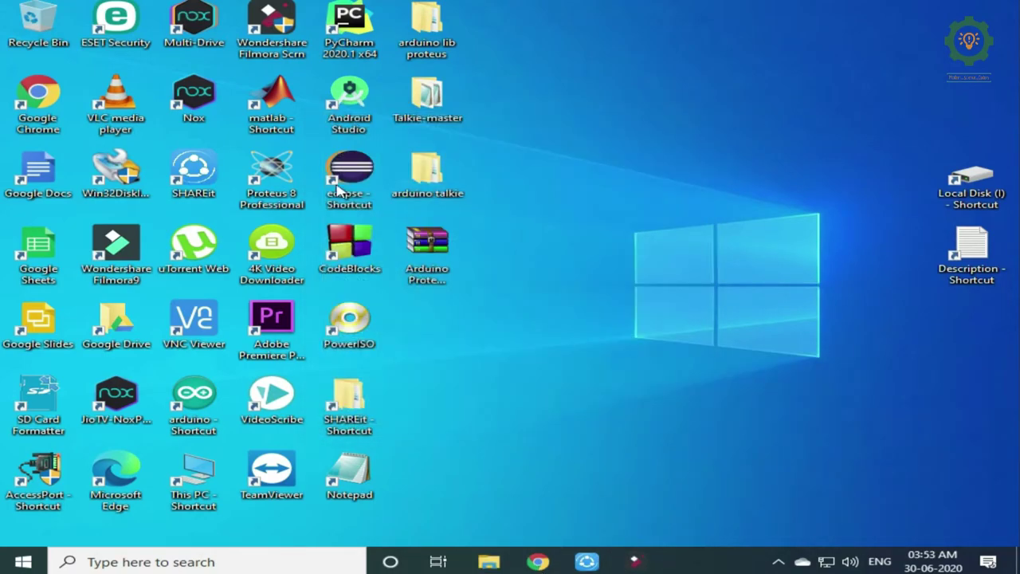
- Open Win32 Disk Imager and choose new os.img from the Raspi folder on PROGRAMS (E:) as the image file
{"action": "left_click", "coordinate": [224, 568]}
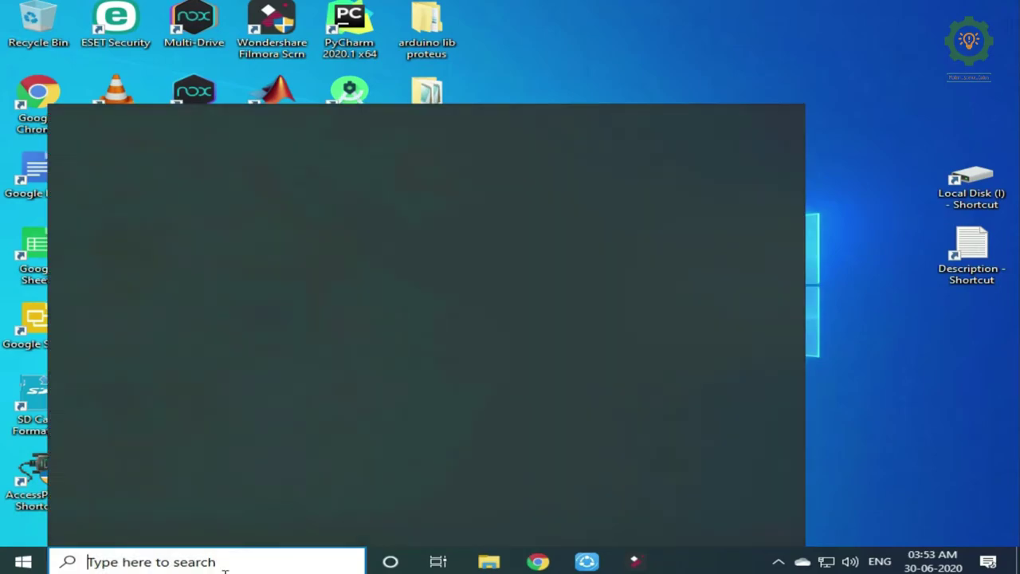
{"action": "type", "text": "win"}
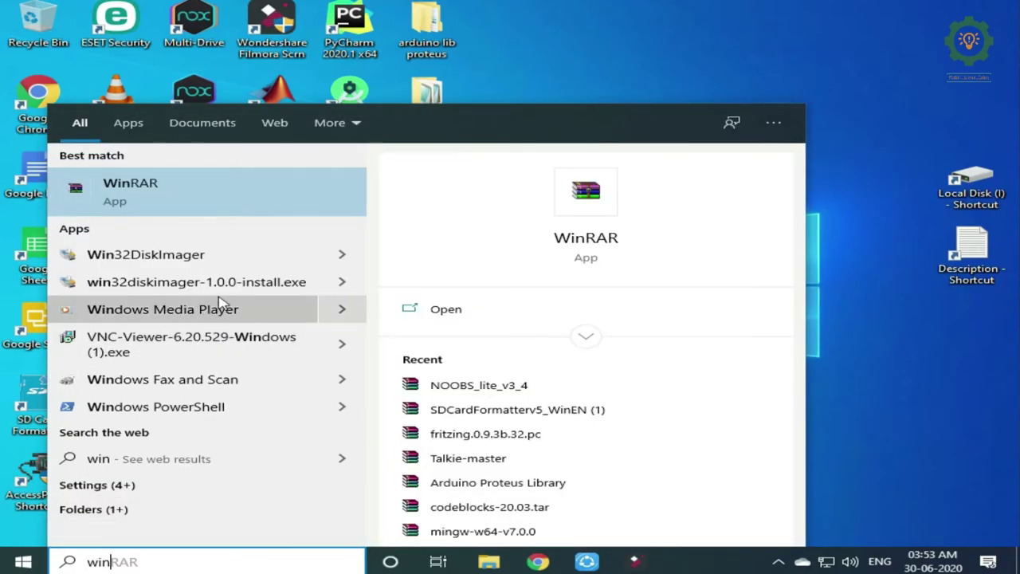
{"action": "left_click", "coordinate": [235, 259]}
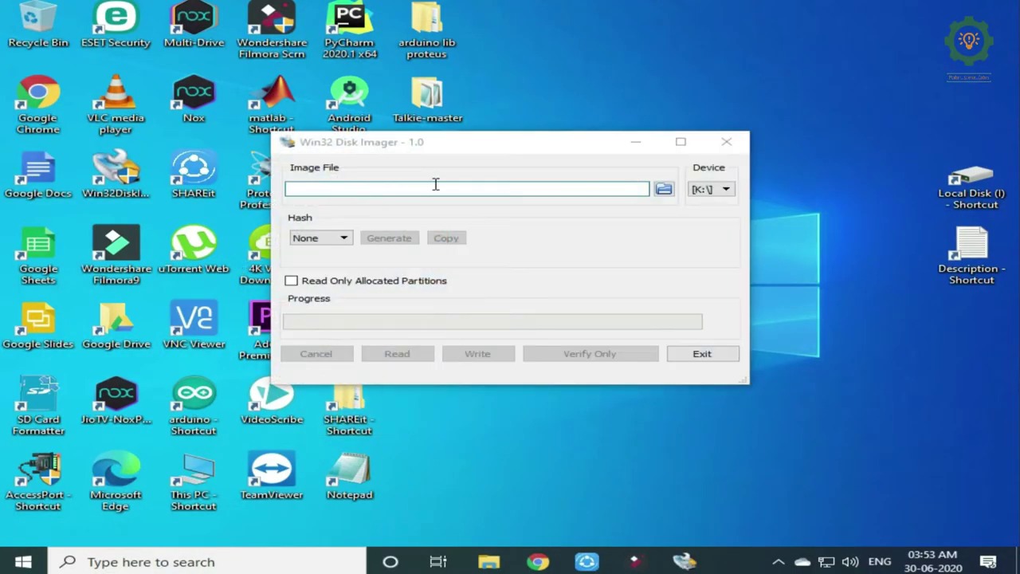
{"action": "left_click", "coordinate": [663, 189]}
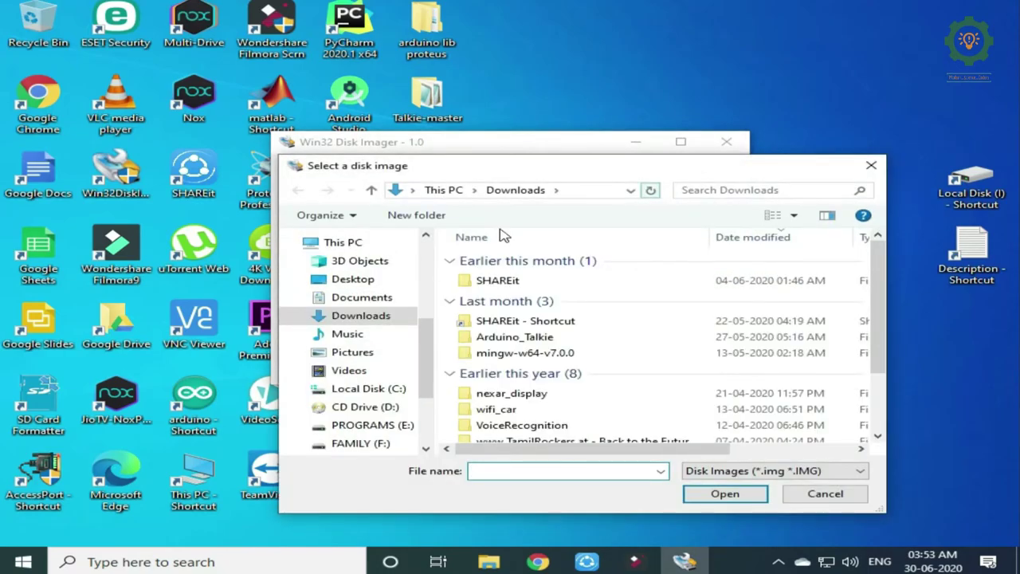
{"action": "left_click", "coordinate": [360, 385]}
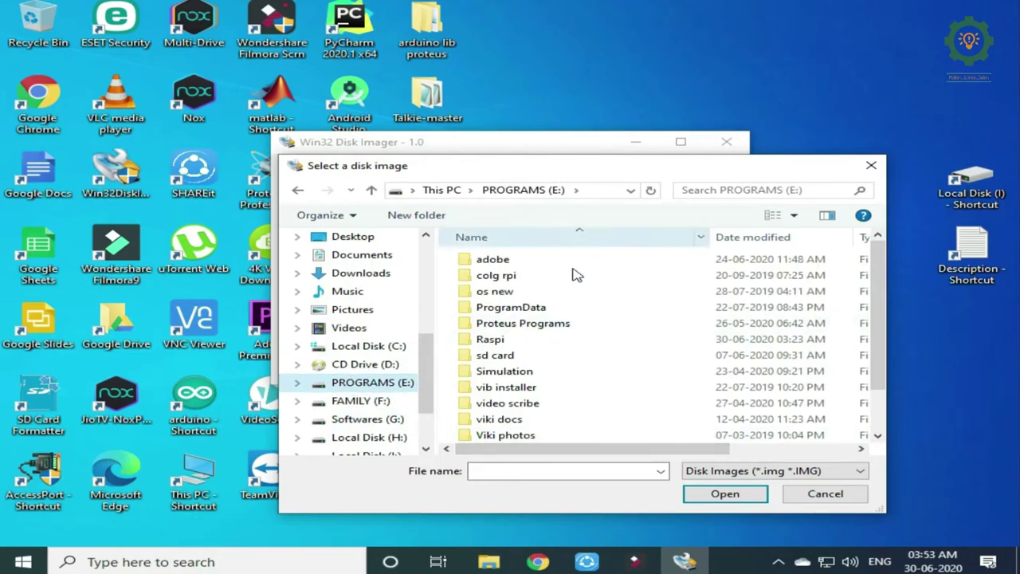
{"action": "left_click", "coordinate": [582, 350]}
{"action": "double_click", "coordinate": [582, 349]}
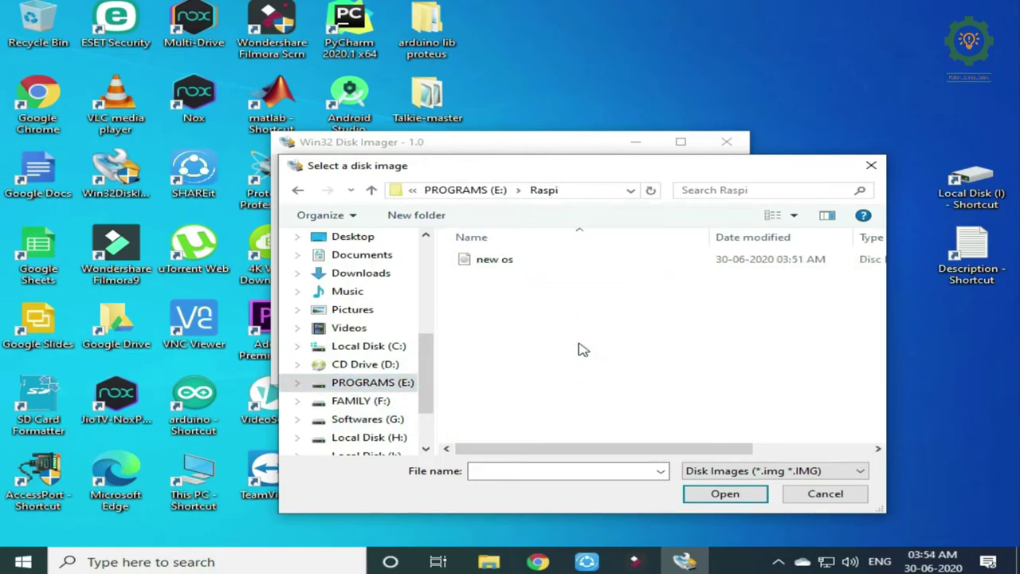
{"action": "left_click", "coordinate": [510, 261]}
{"action": "left_click", "coordinate": [716, 494]}
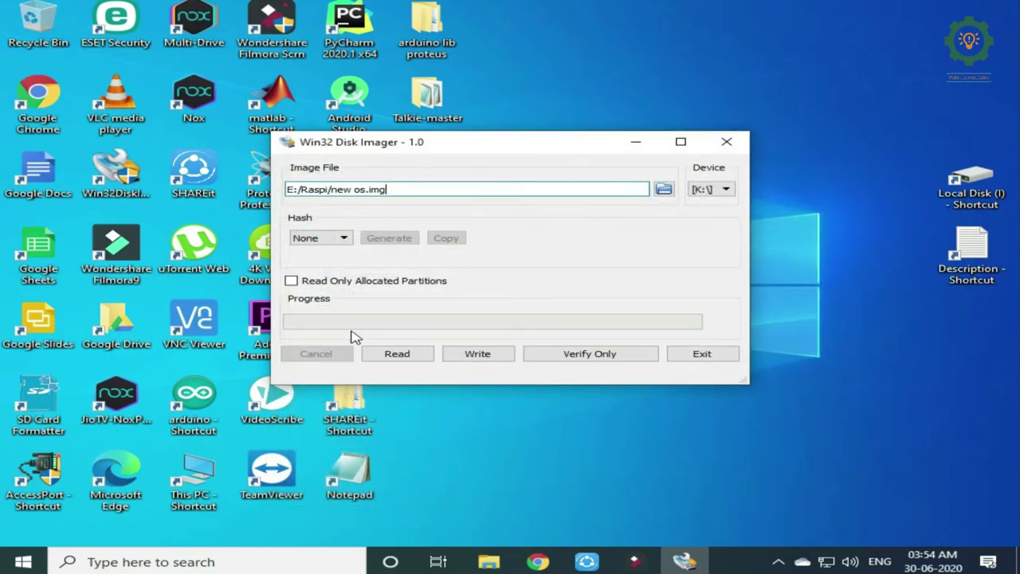
- Write the new os.img image to the K: card, accepting the overwrite
{"action": "left_click", "coordinate": [478, 355]}
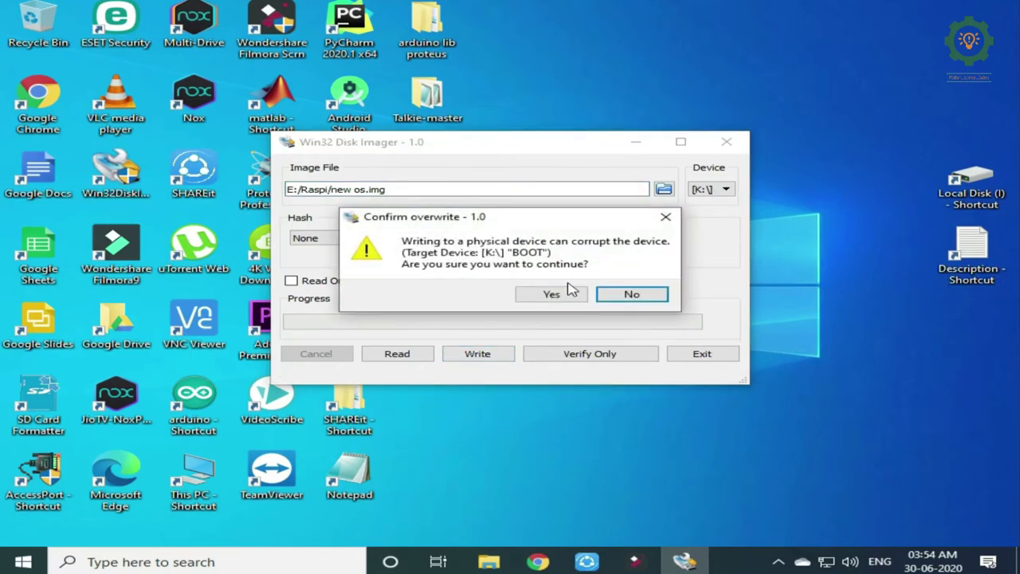
{"action": "left_click", "coordinate": [571, 291]}
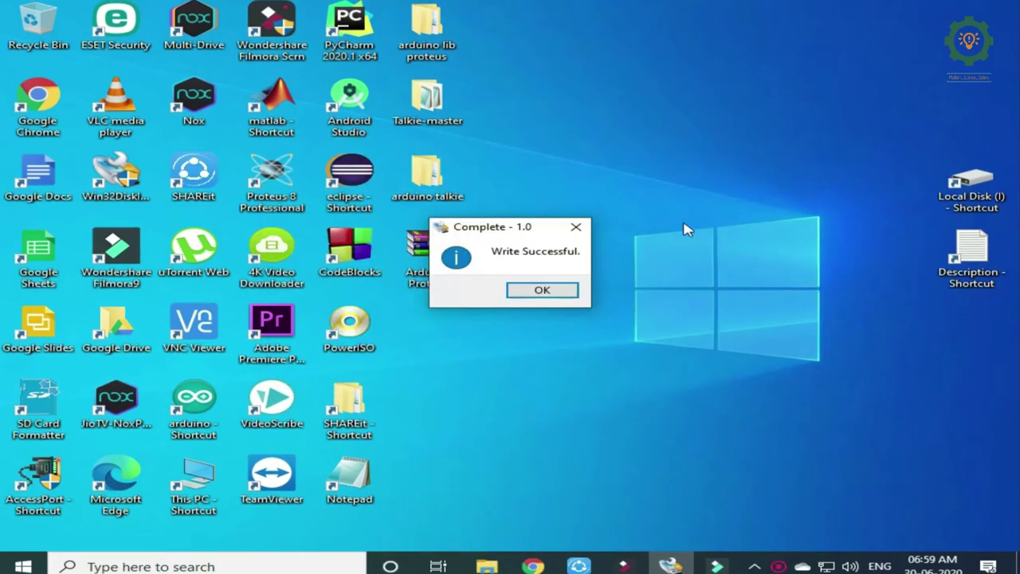
{"action": "left_click", "coordinate": [548, 295]}
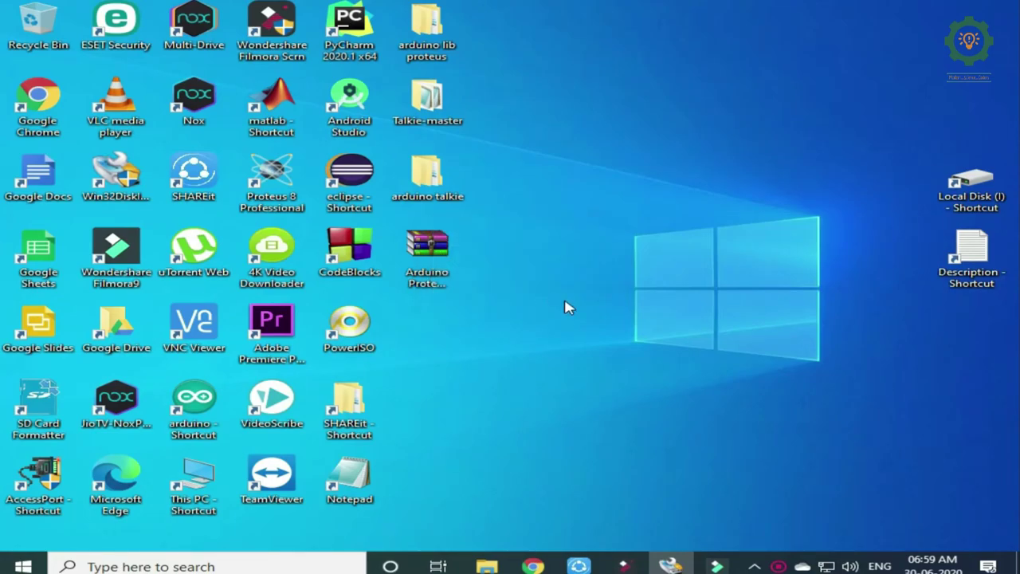